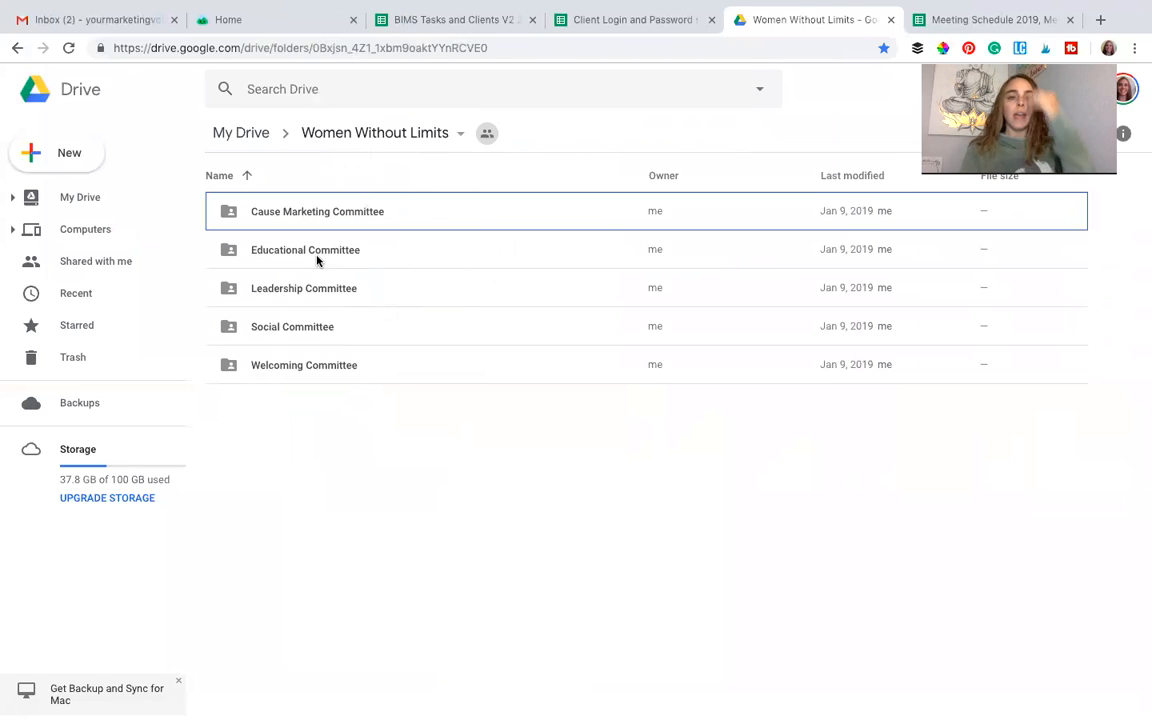
# Open the Topics for Educational Speaker document from the Educational Committee folder
pyautogui.doubleClick(317, 251)
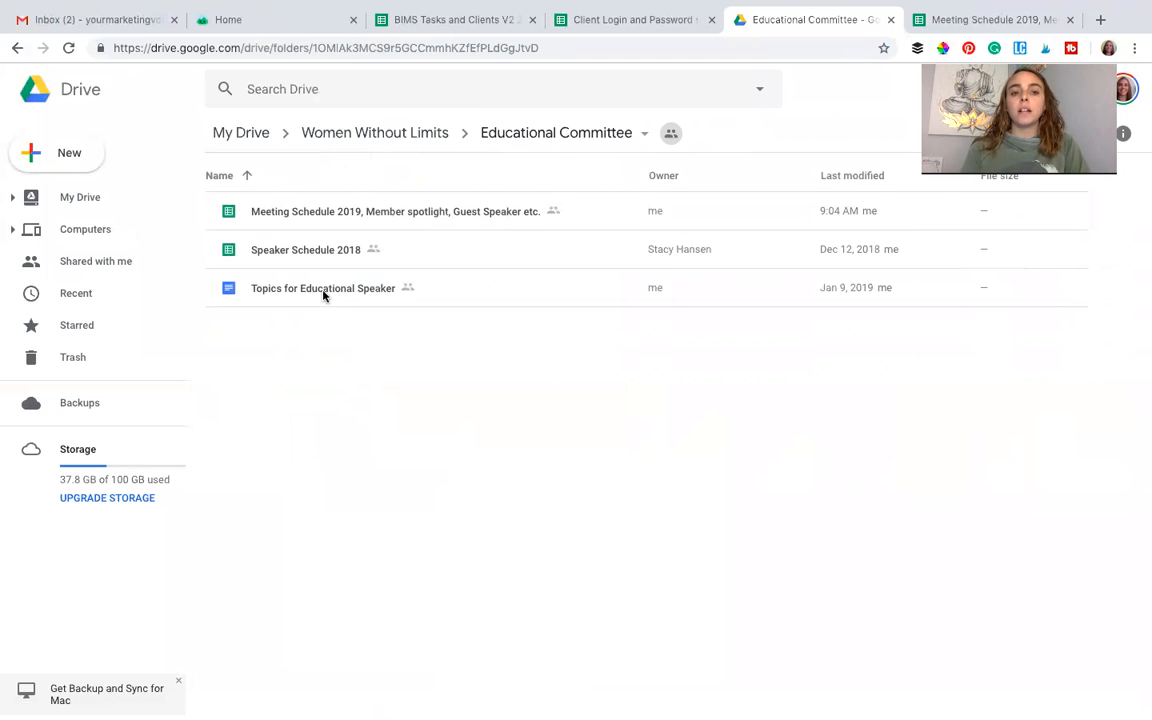
pyautogui.click(65, 160)
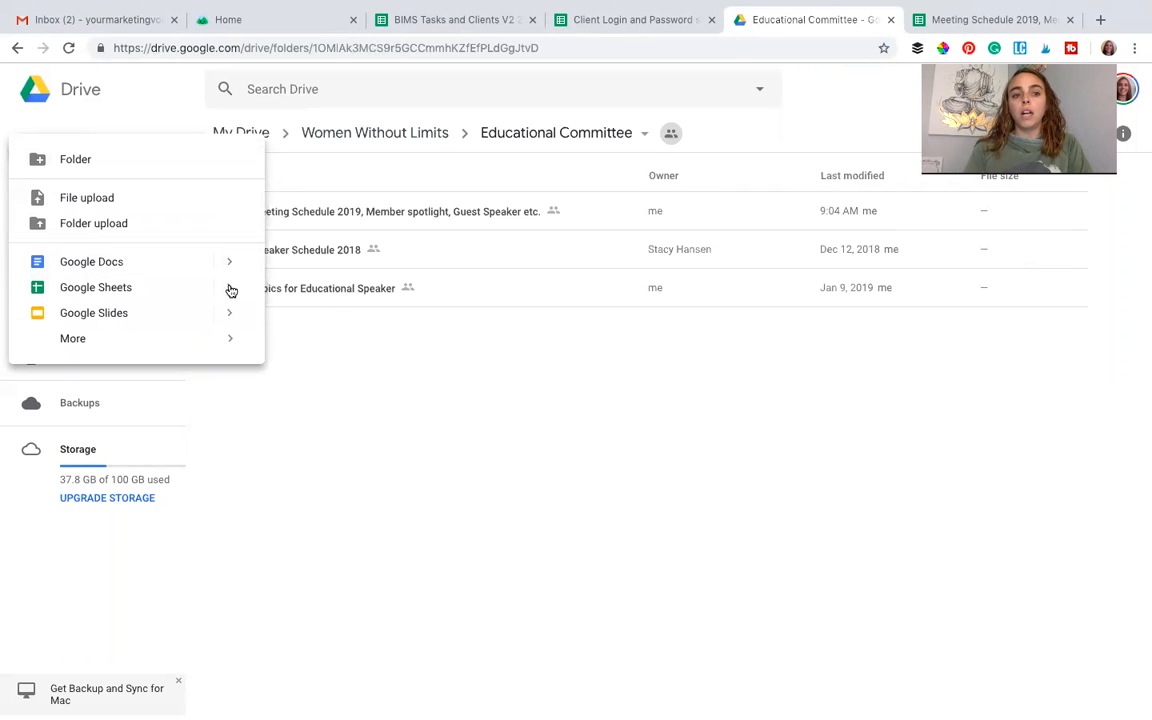
pyautogui.moveTo(157, 292)
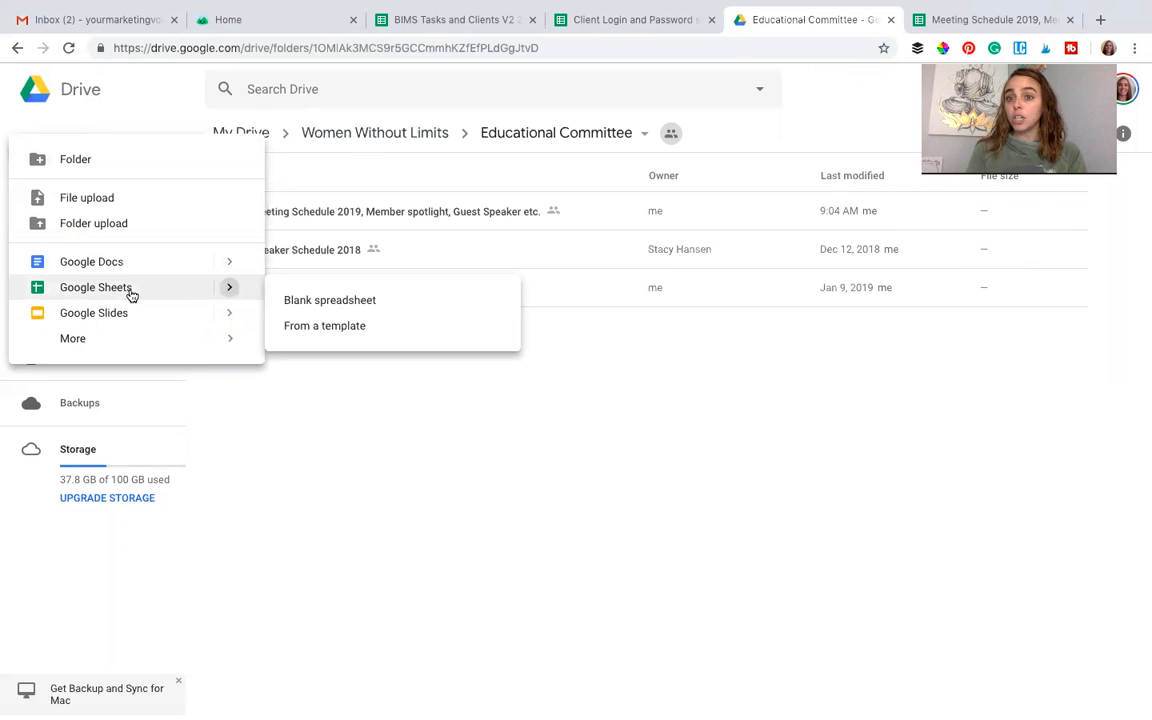
pyautogui.click(550, 291)
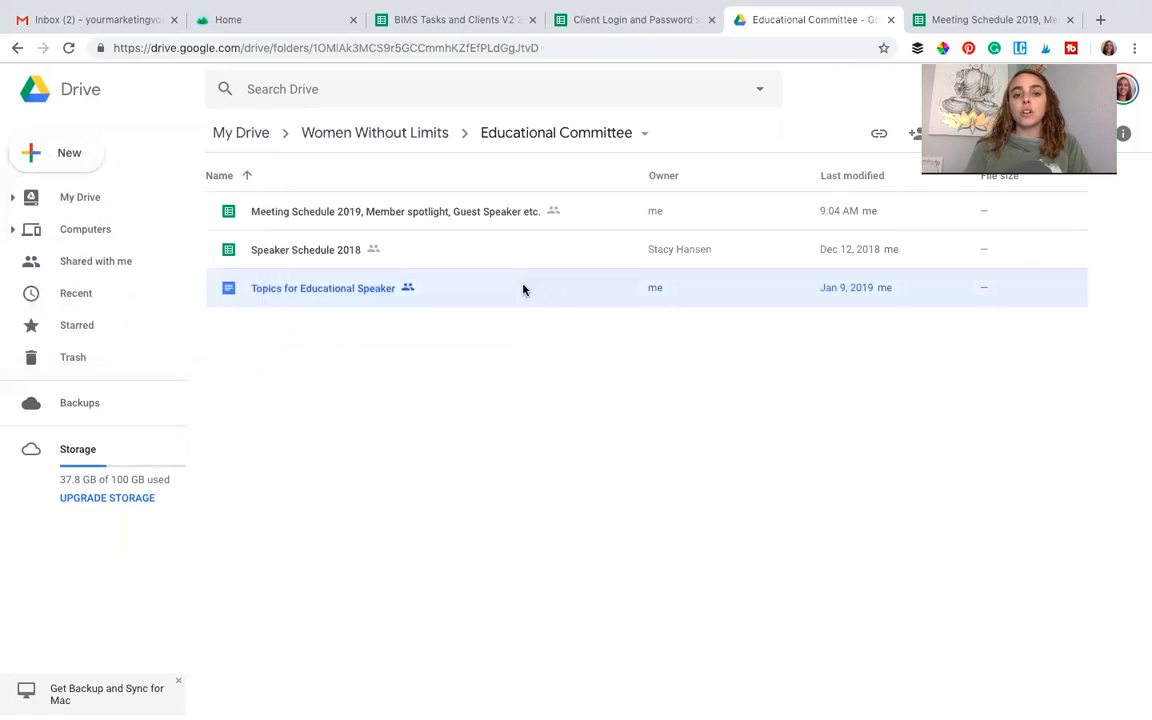
pyautogui.doubleClick(400, 289)
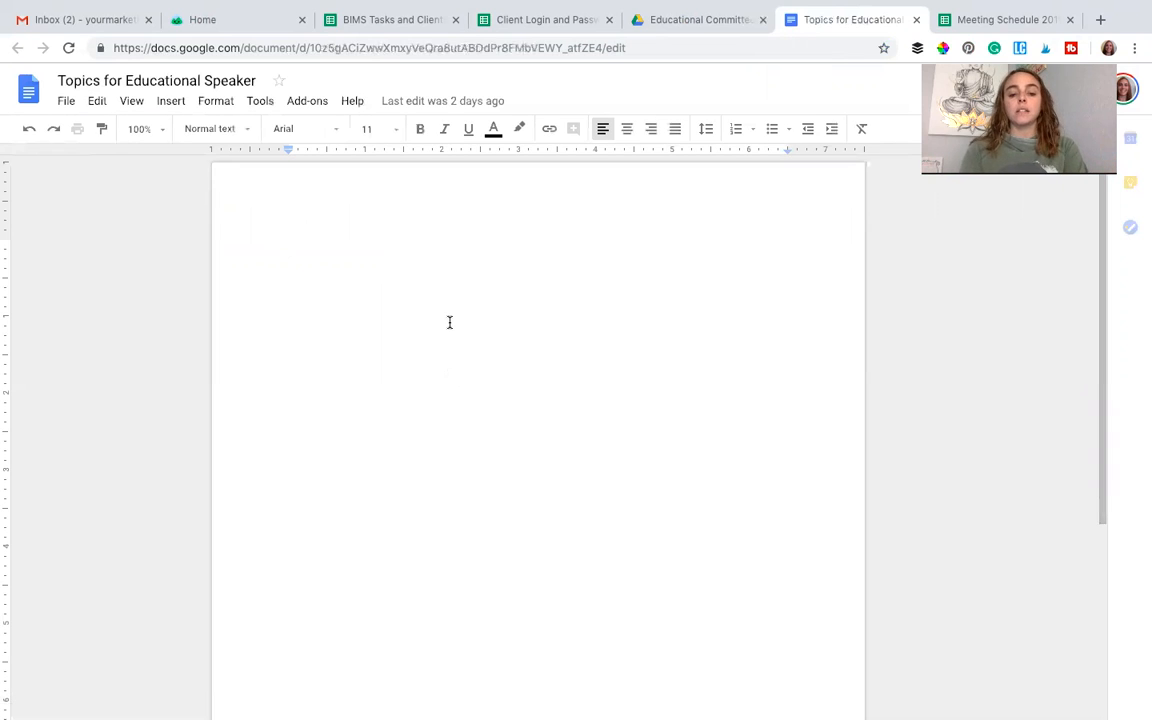
pyautogui.write('jkfnkjn')
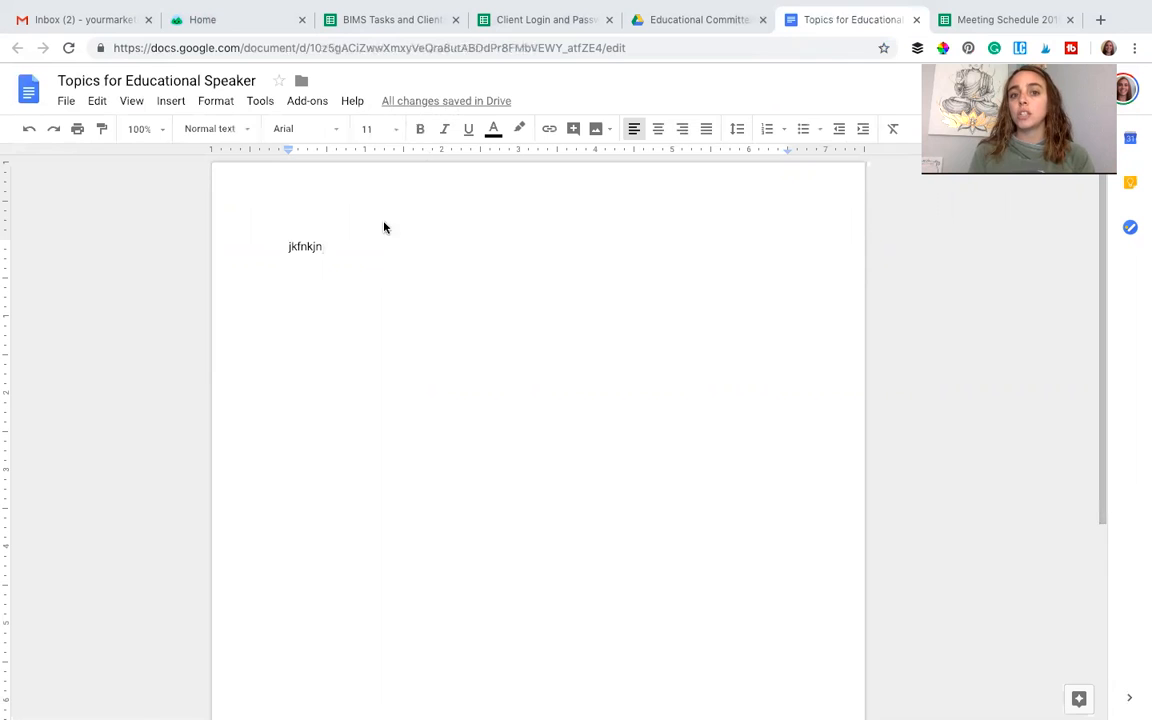
pyautogui.doubleClick(353, 247)
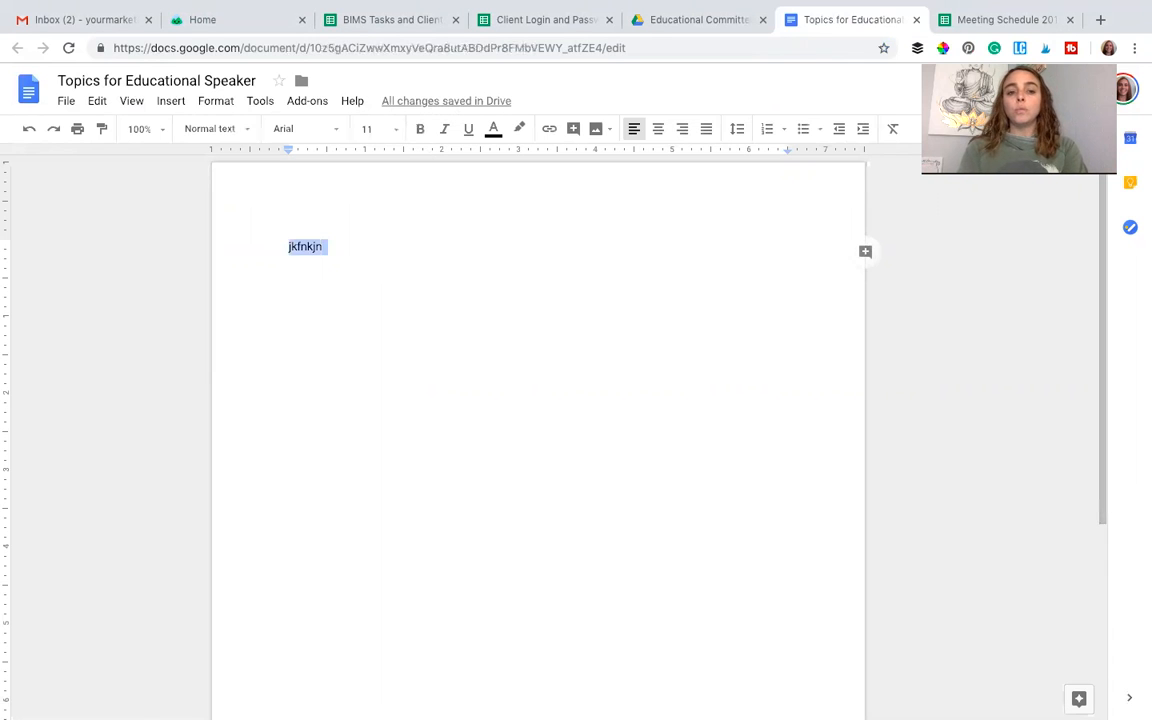
pyautogui.press('BackSpace')
# Enter "Topics for January 2019" as the first line of the document
pyautogui.write('Topics f')
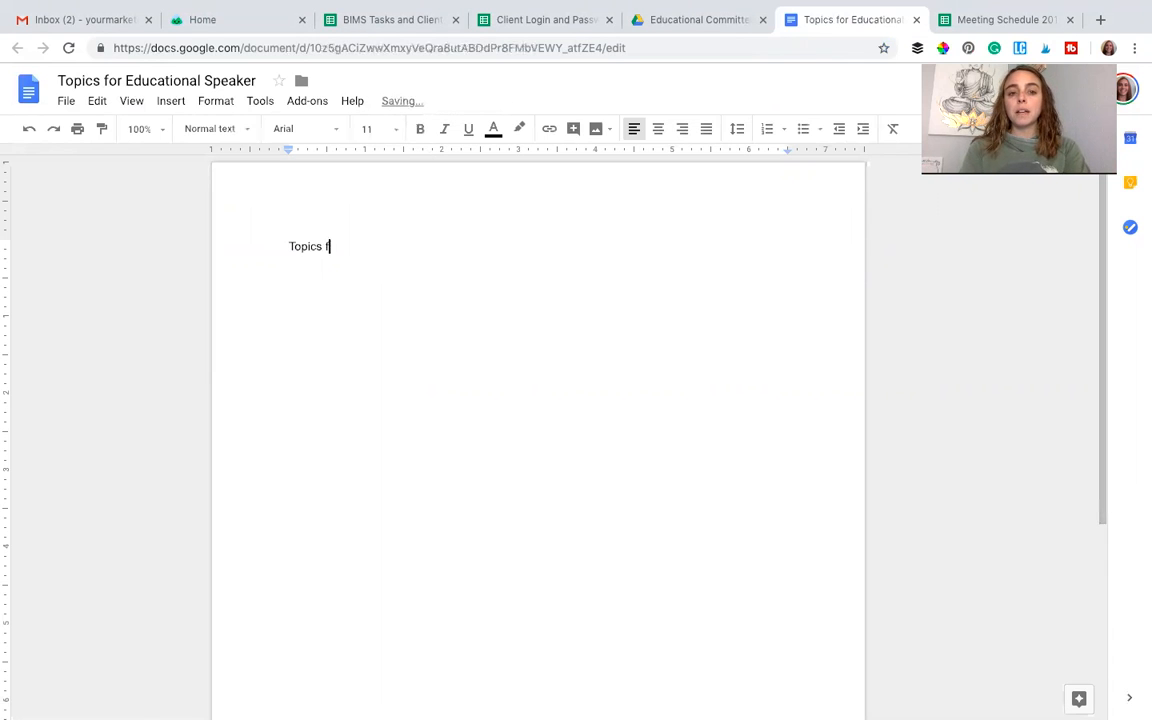
pyautogui.write('or January')
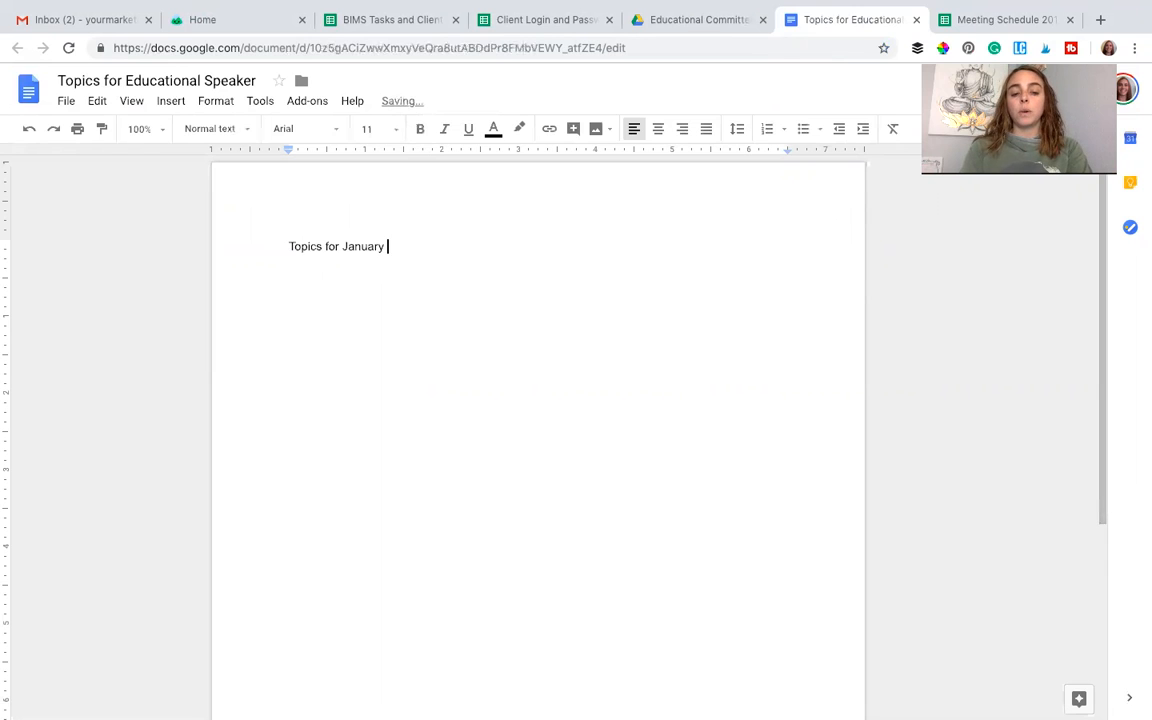
pyautogui.press('BackSpace')
pyautogui.press('BackSpace')
pyautogui.press('BackSpace')
pyautogui.press('BackSpace')
pyautogui.press('BackSpace')
pyautogui.press('BackSpace')
pyautogui.press('BackSpace')
pyautogui.write('January 2019')
# Add the topic "Time Management" below the January heading, separated by a blank line
pyautogui.press('Return')
pyautogui.write('Time')
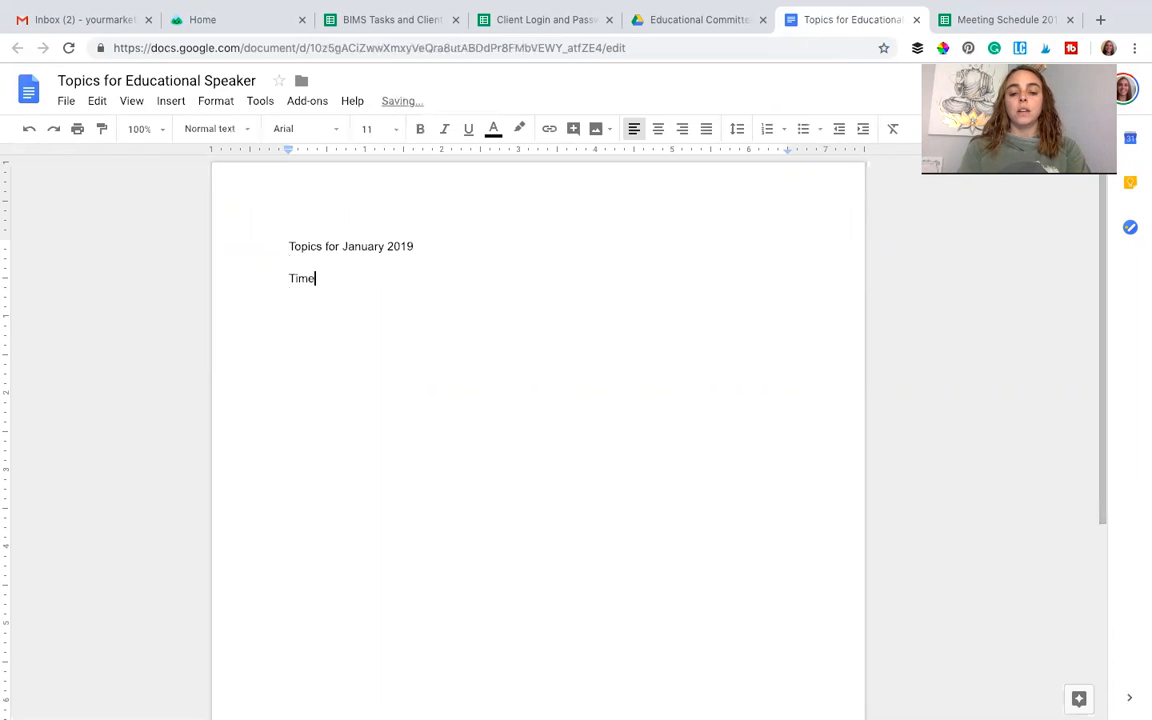
pyautogui.write(' Management')
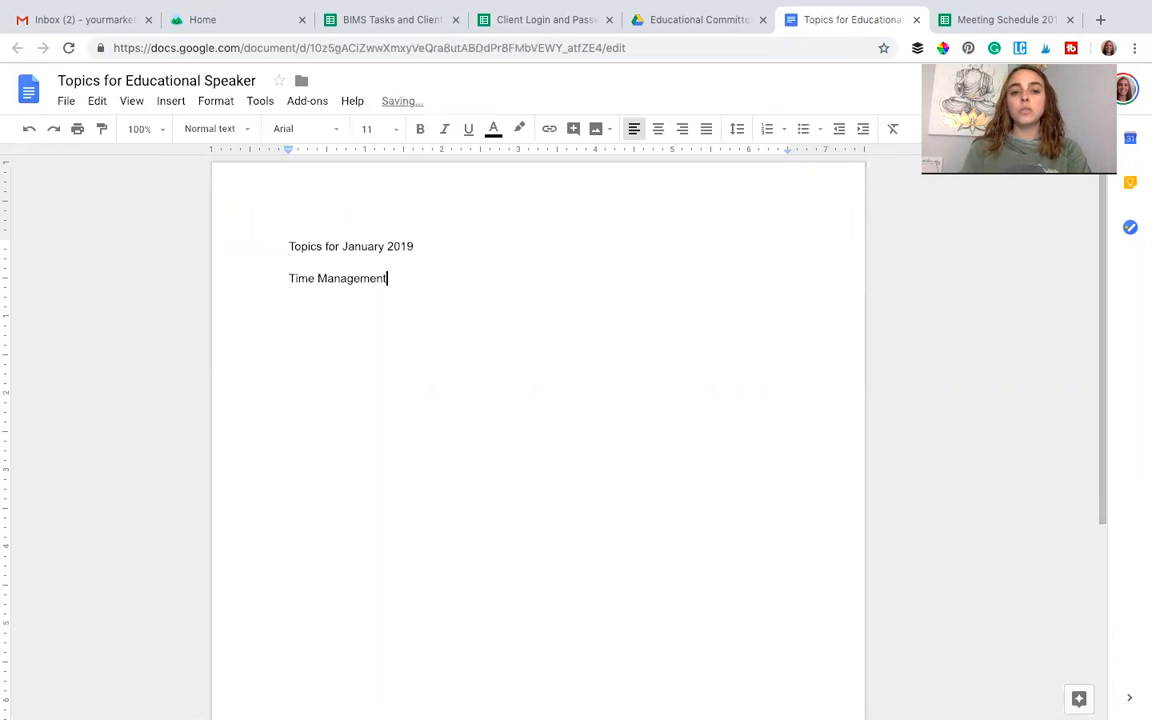
pyautogui.press('Return')
pyautogui.press('Return')
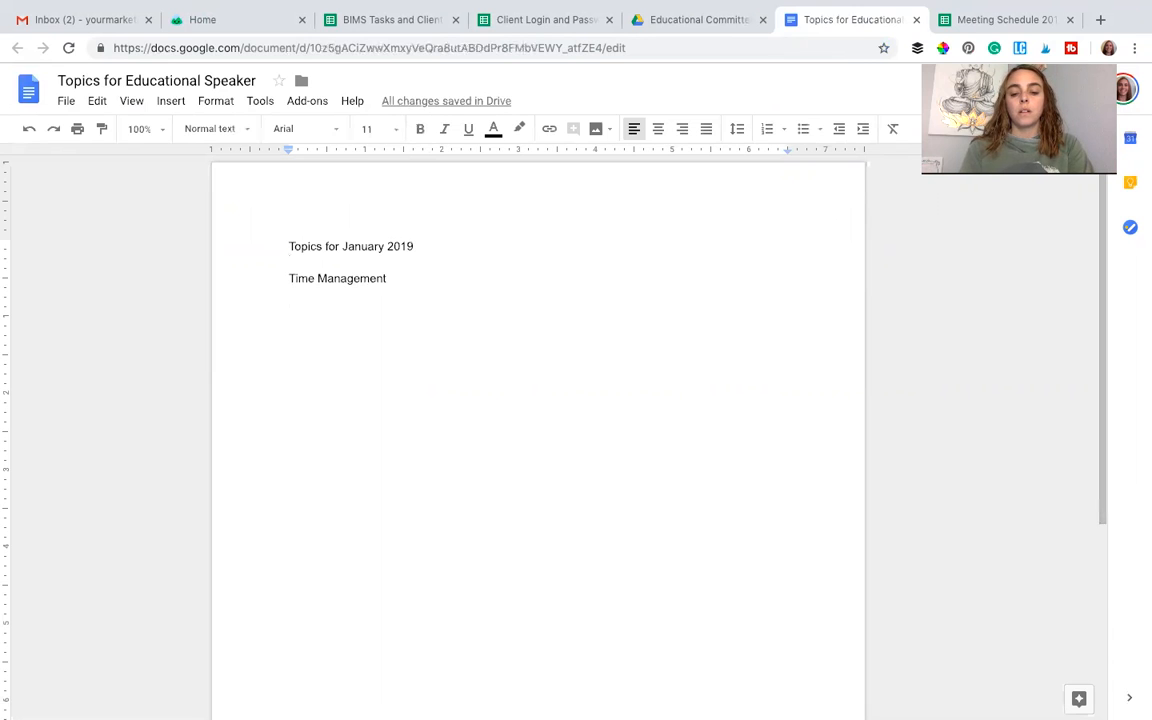
pyautogui.write('Irgizi')
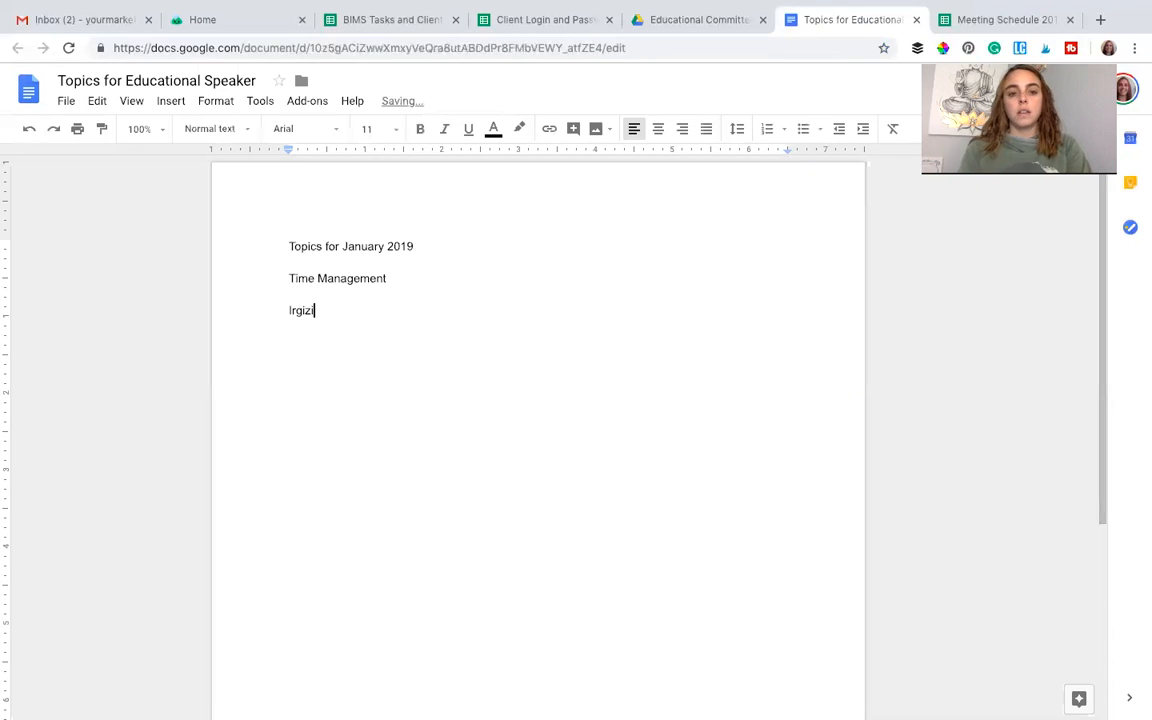
pyautogui.press('BackSpace')
pyautogui.press('BackSpace')
pyautogui.press('BackSpace')
pyautogui.press('BackSpace')
pyautogui.press('BackSpace')
pyautogui.press('BackSpace')
pyautogui.press('BackSpace')
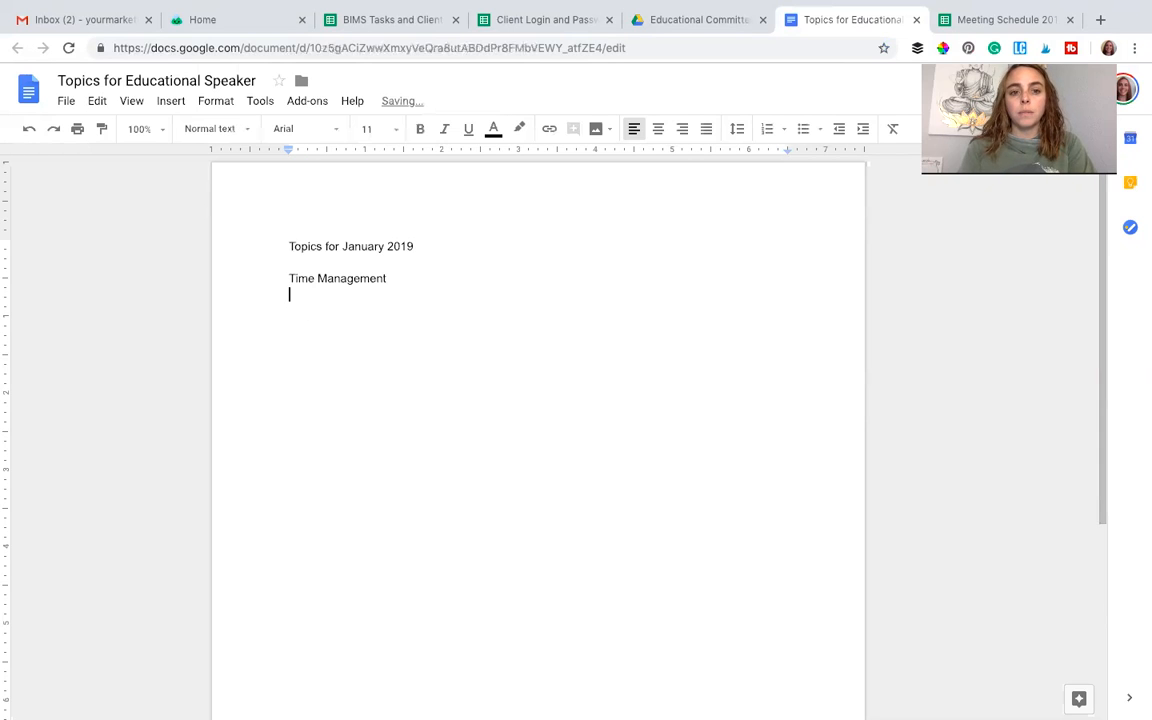
# Add the topic "Organization" below Time Management, separated by a blank line
pyautogui.press('Return')
pyautogui.write('Organ')
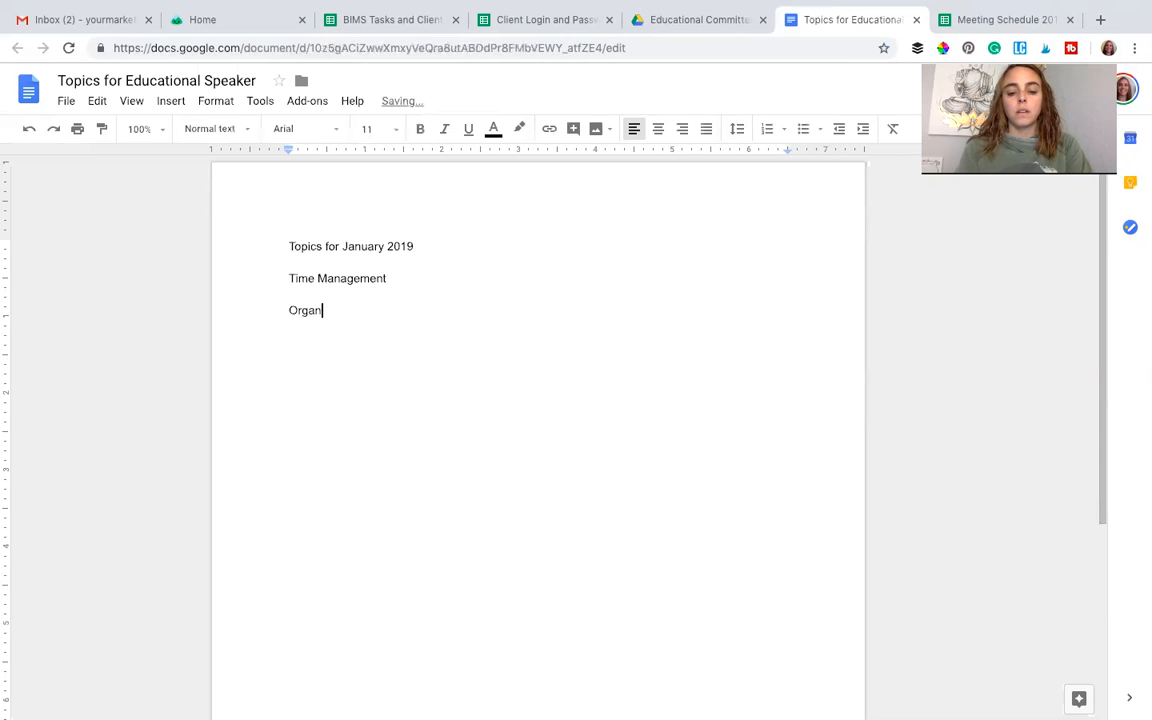
pyautogui.write('ization')
pyautogui.press('Return')
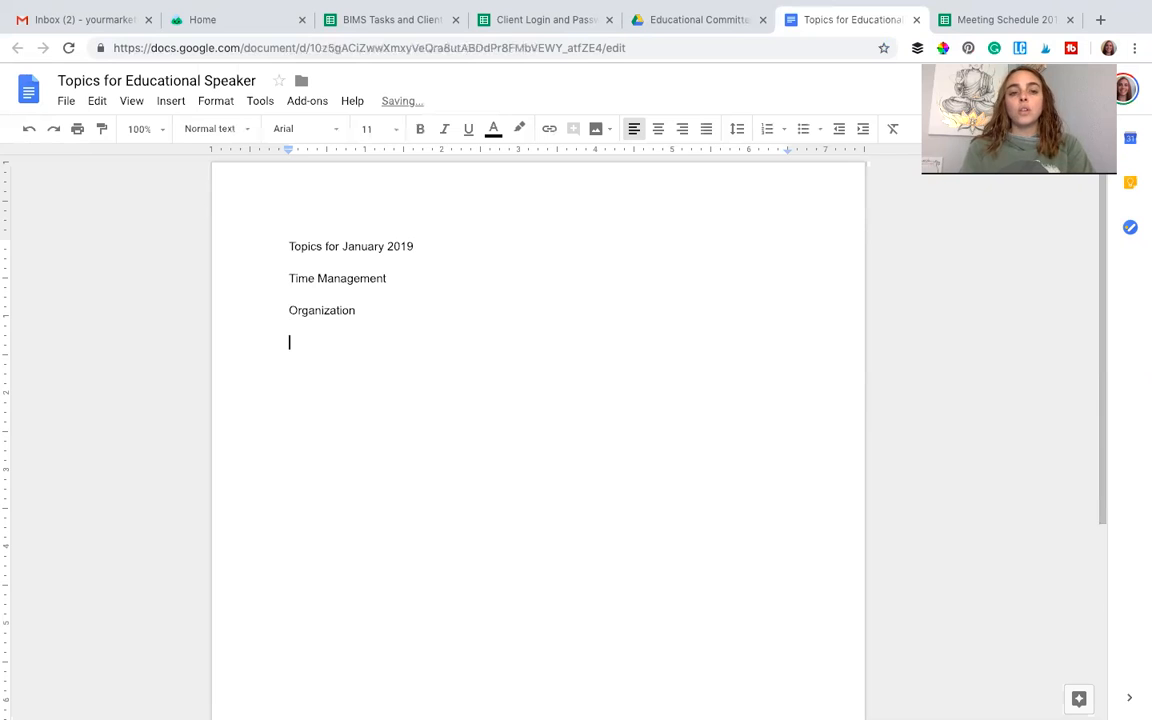
# Make the "Topics for January 2019" heading bold and center it
pyautogui.tripleClick(360, 247)
pyautogui.click(421, 129)
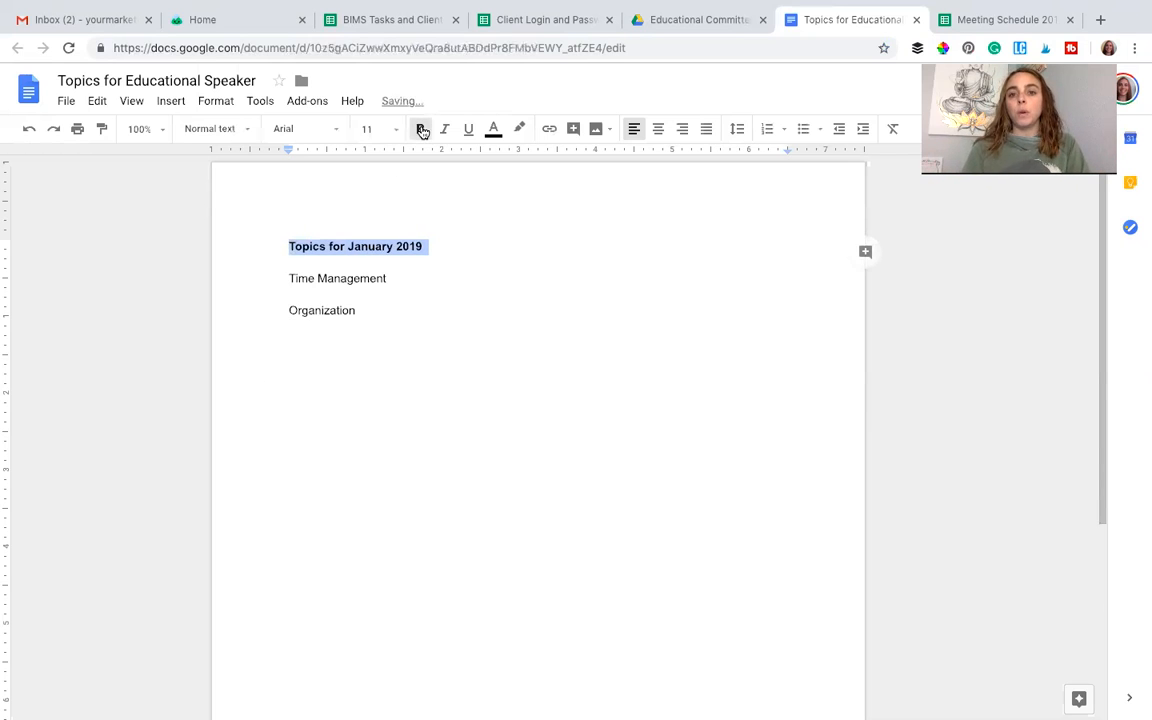
pyautogui.click(659, 130)
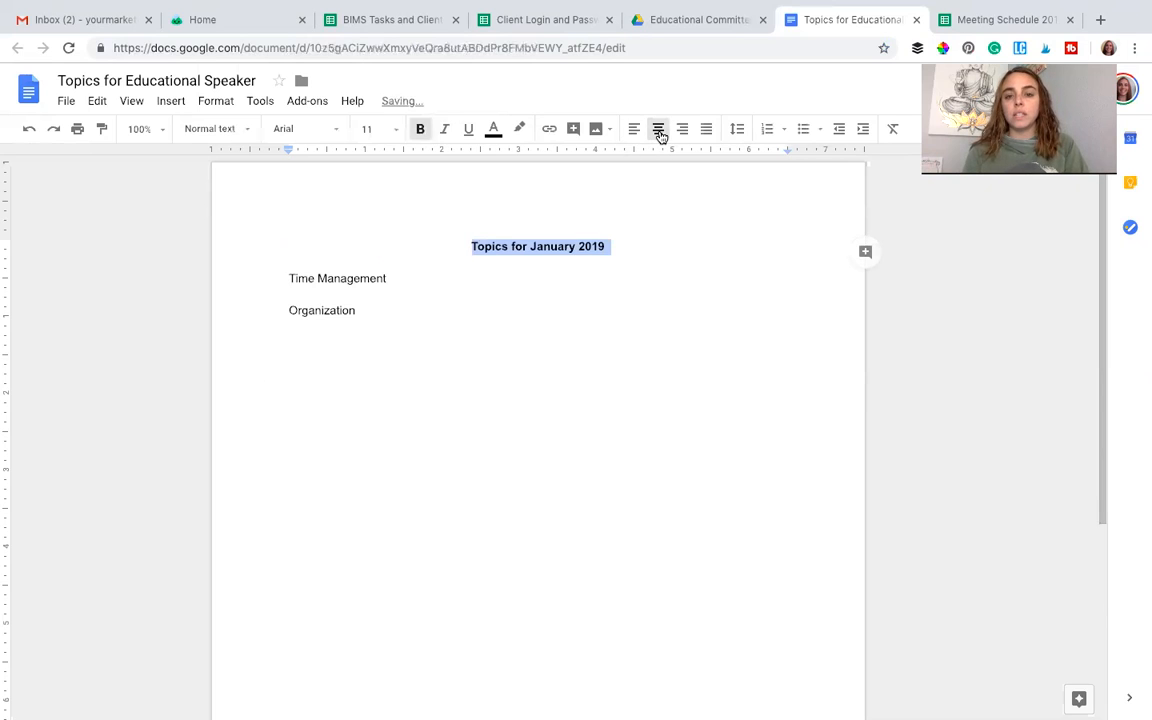
pyautogui.click(566, 291)
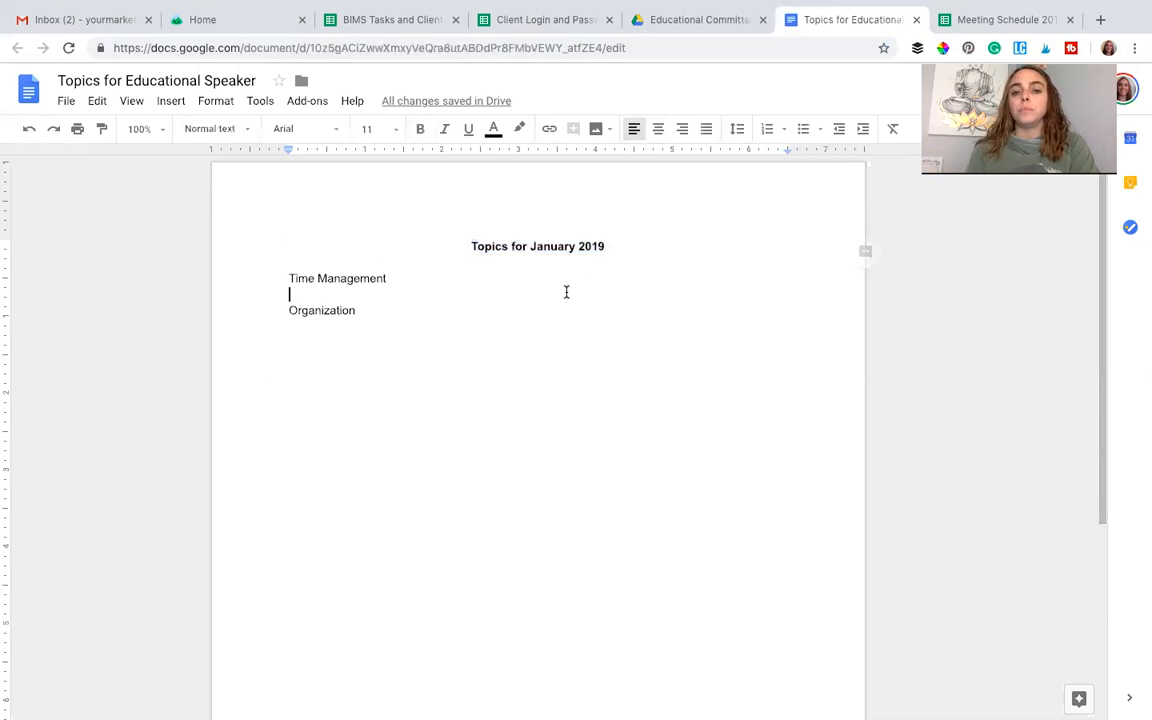
pyautogui.write('Organization')
pyautogui.press('Return')
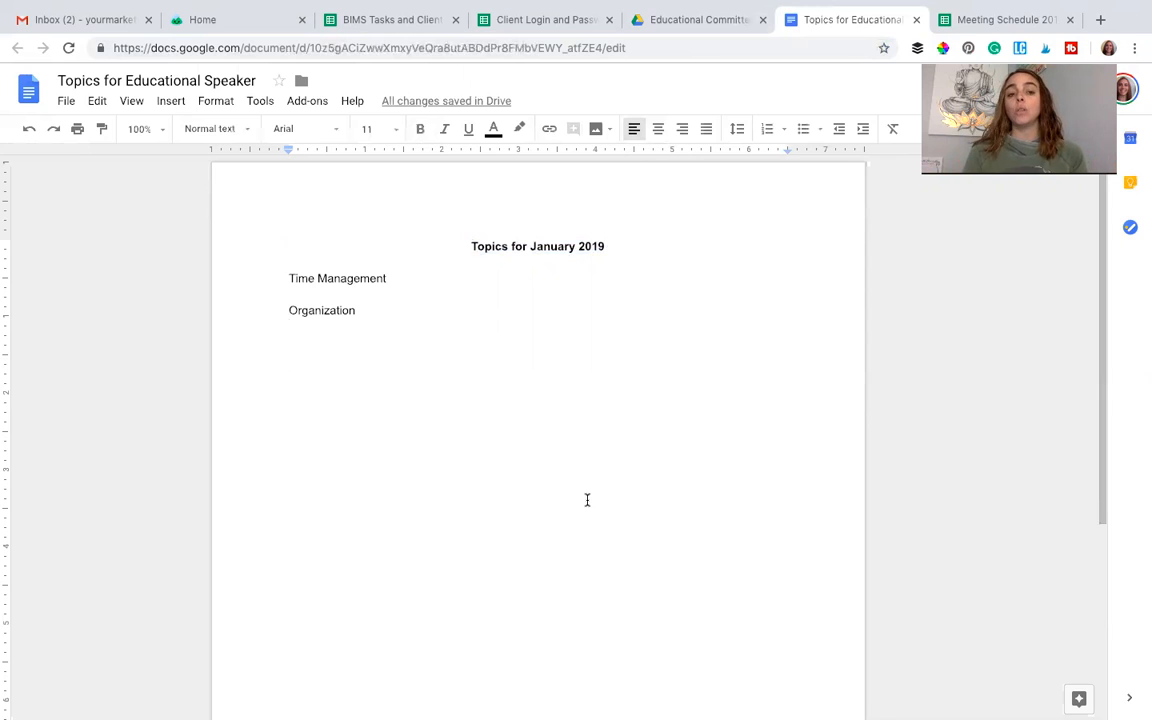
pyautogui.press('Return')
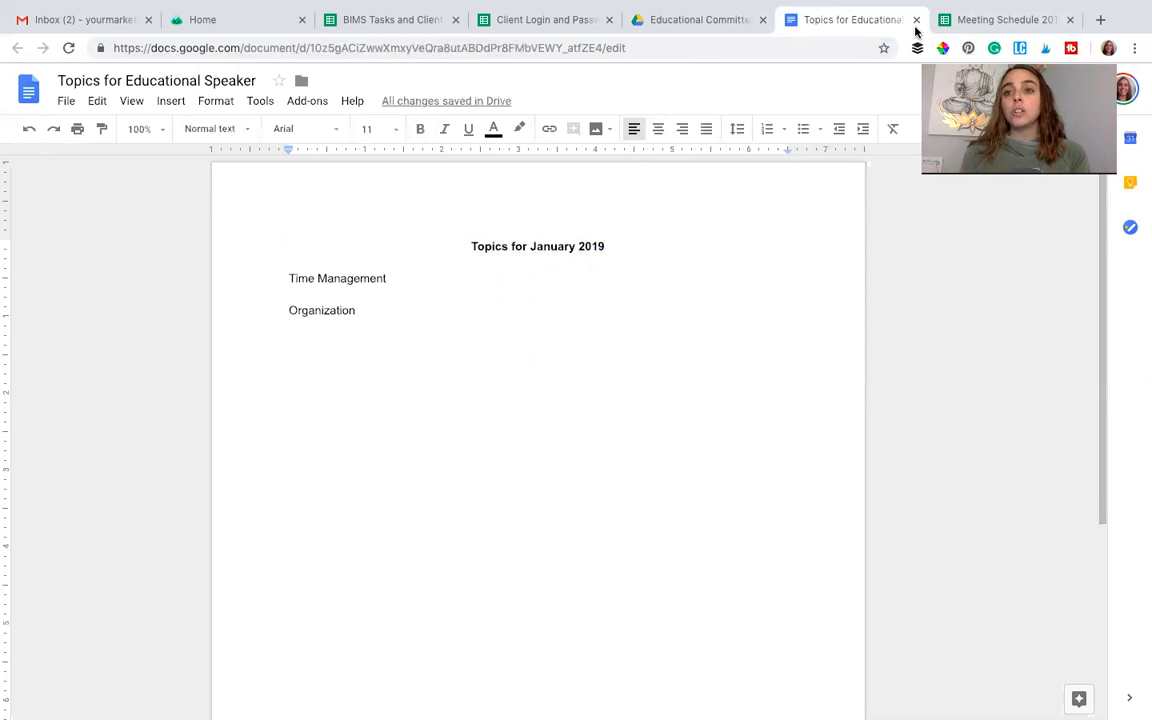
# Close the topics document, reopen it from the folder to check that its content was saved, and close it again
pyautogui.click(915, 20)
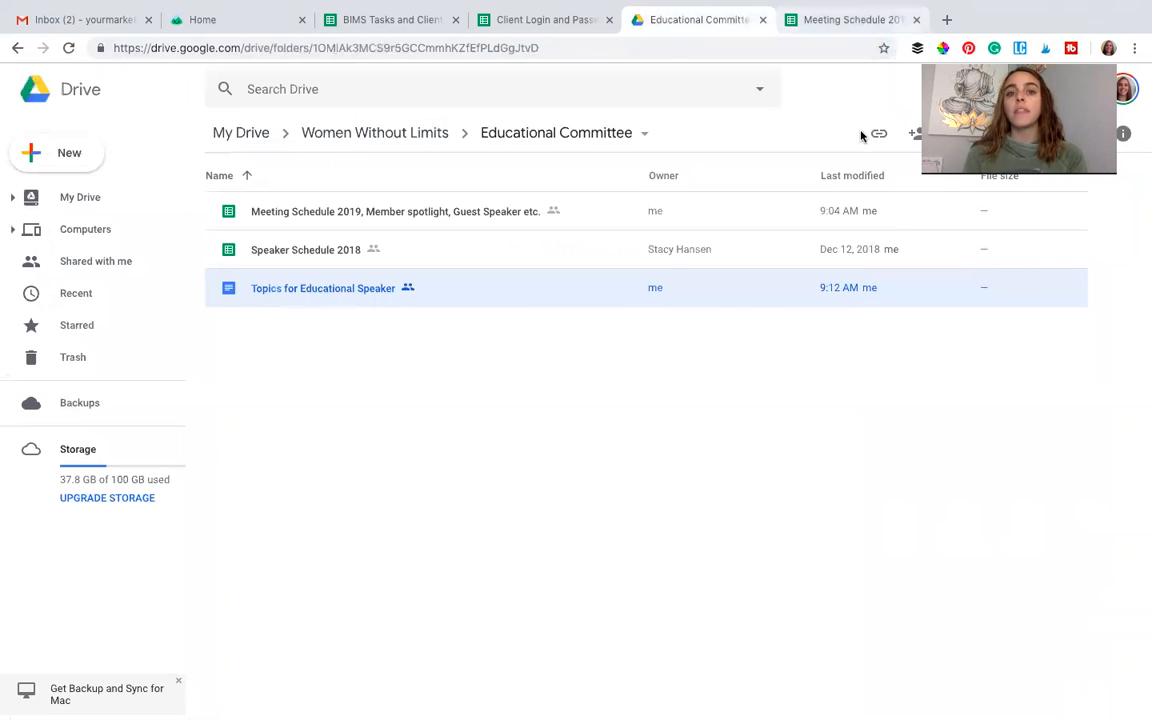
pyautogui.doubleClick(409, 287)
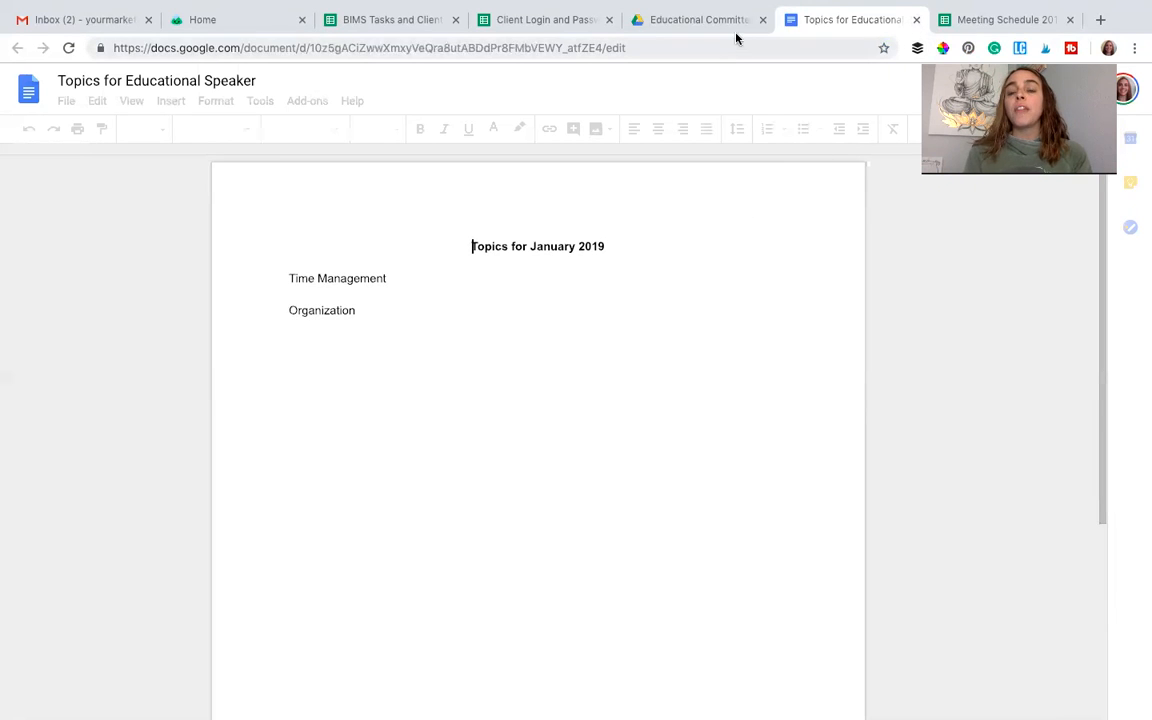
pyautogui.hotkey('ctrl', 'w')
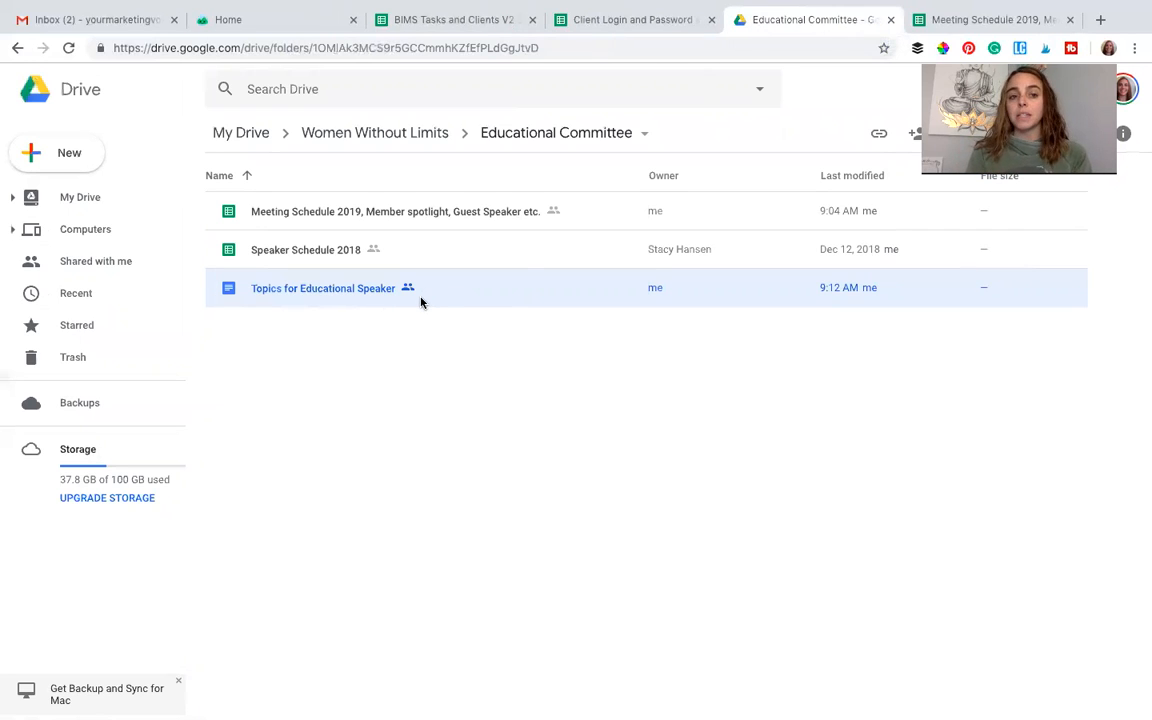
# Open the Meeting Schedule 2019 spreadsheet and enter "Educational Speaker" beside Wednesday the 6th on the February Speakers sheet
pyautogui.doubleClick(361, 224)
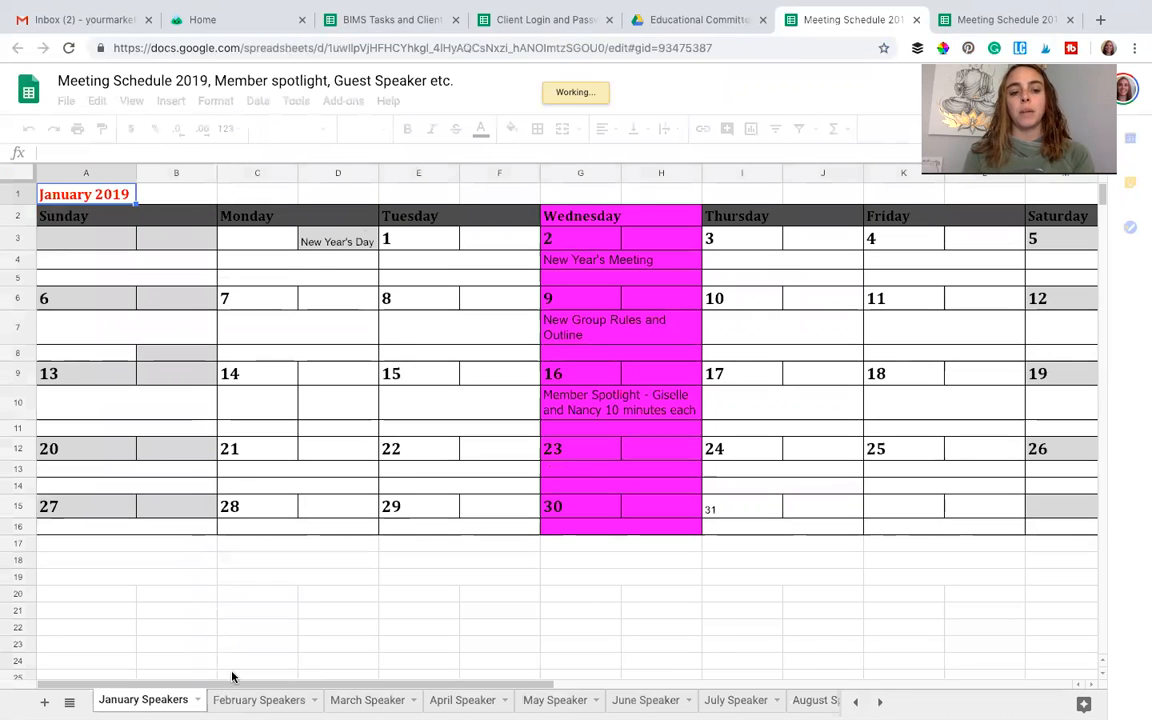
pyautogui.click(285, 697)
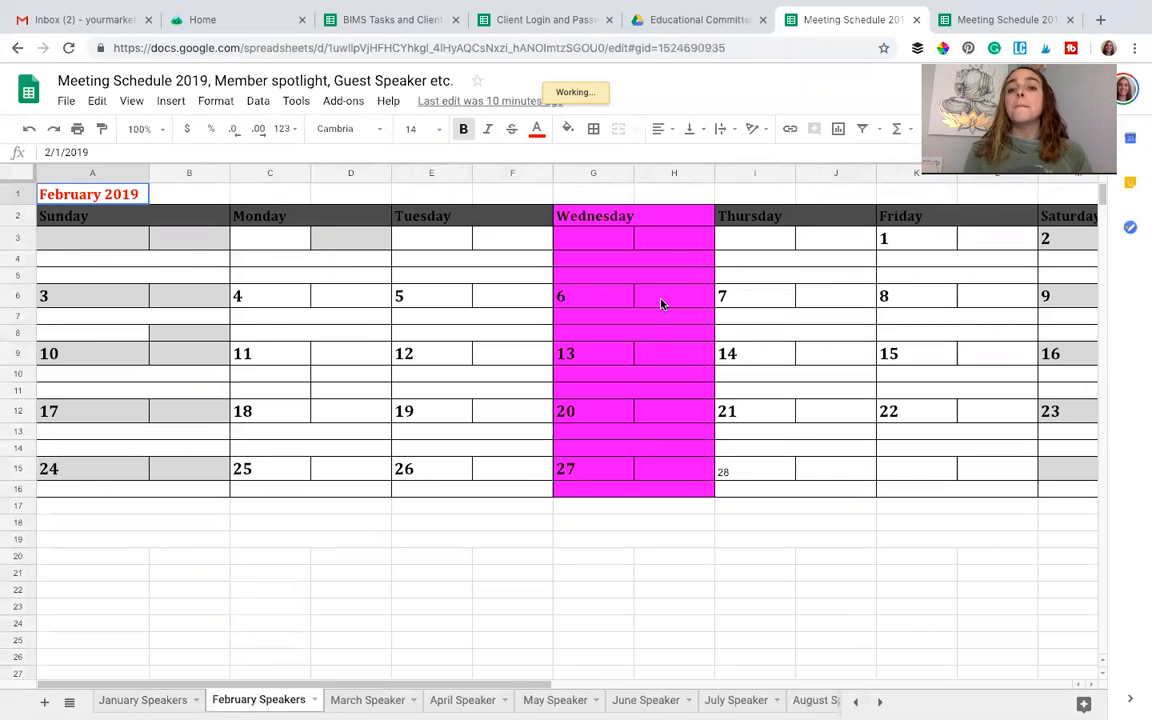
pyautogui.click(660, 306)
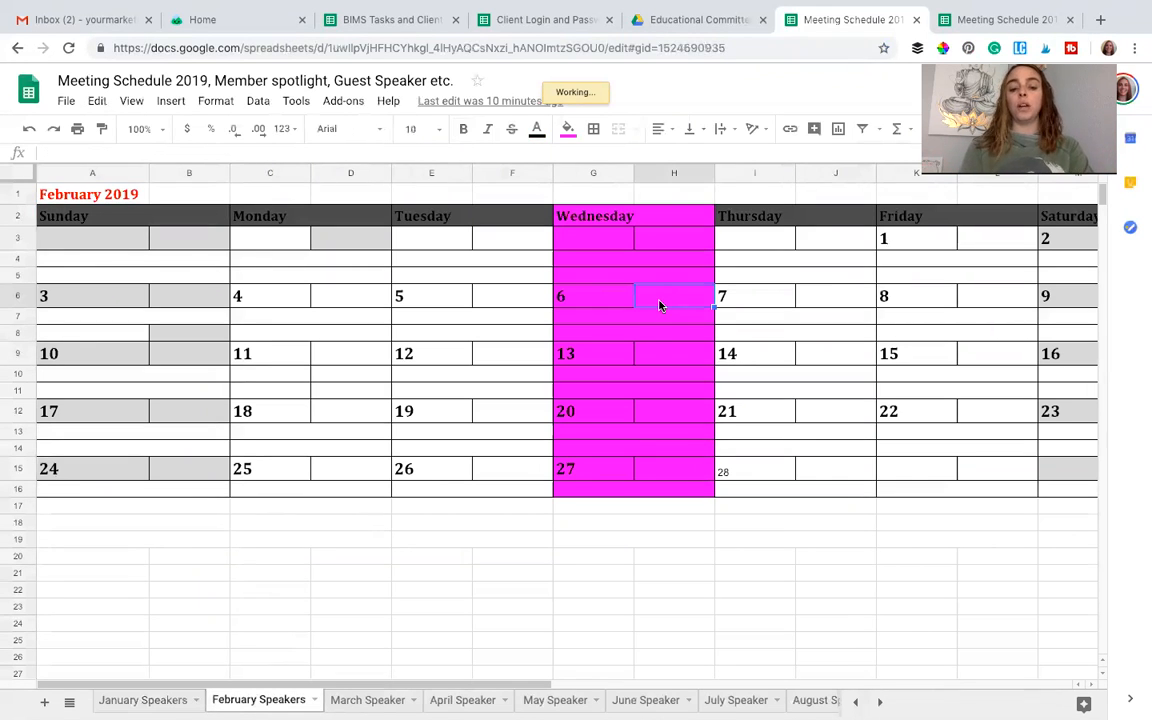
pyautogui.write('Educational Speaker')
pyautogui.press('Return')
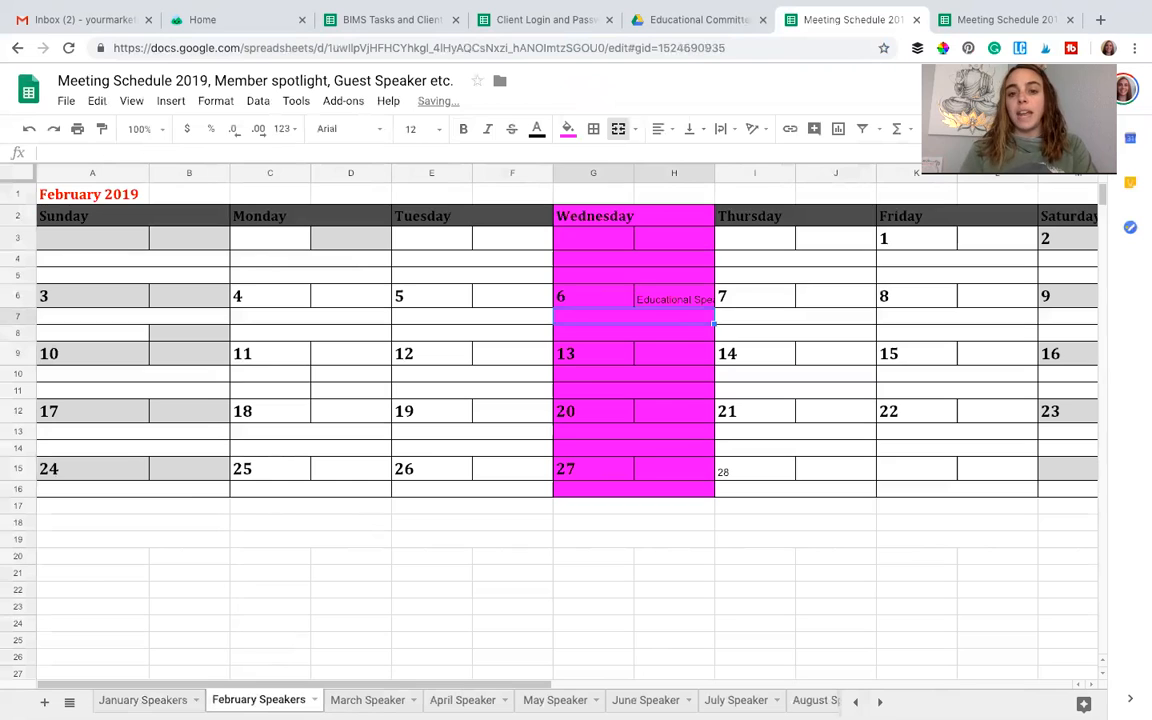
# Wrap the "Educational Speaker" text within its cell beside February 6
pyautogui.click(674, 297)
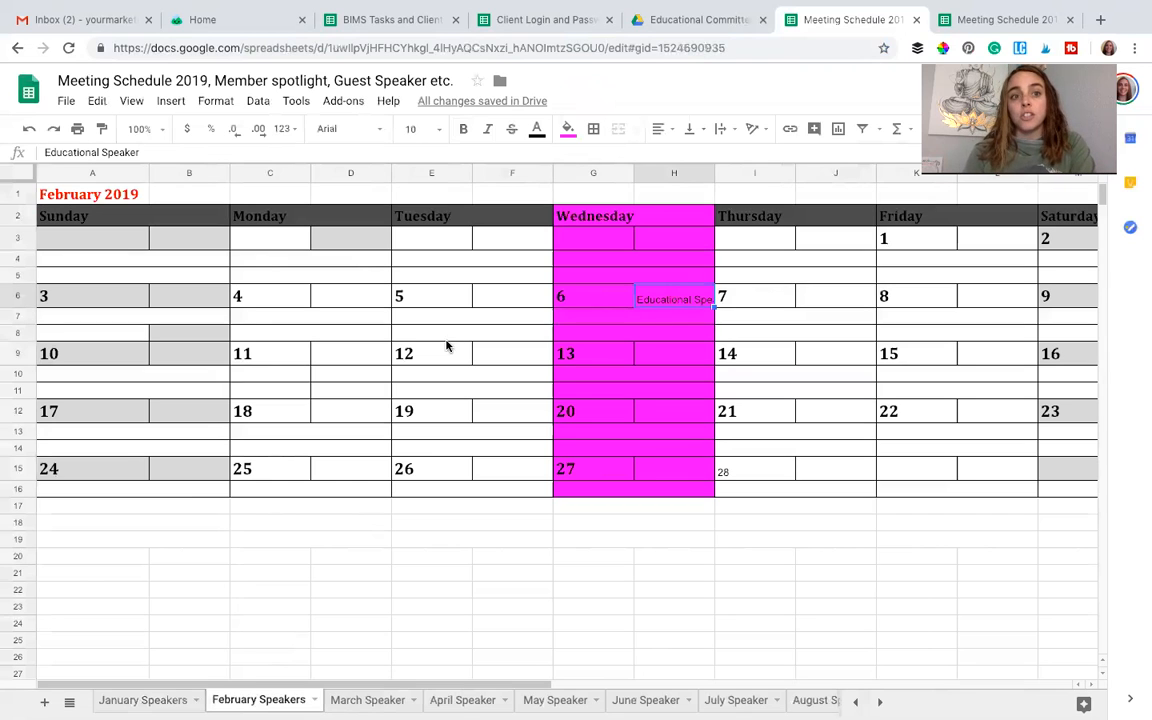
pyautogui.click(215, 102)
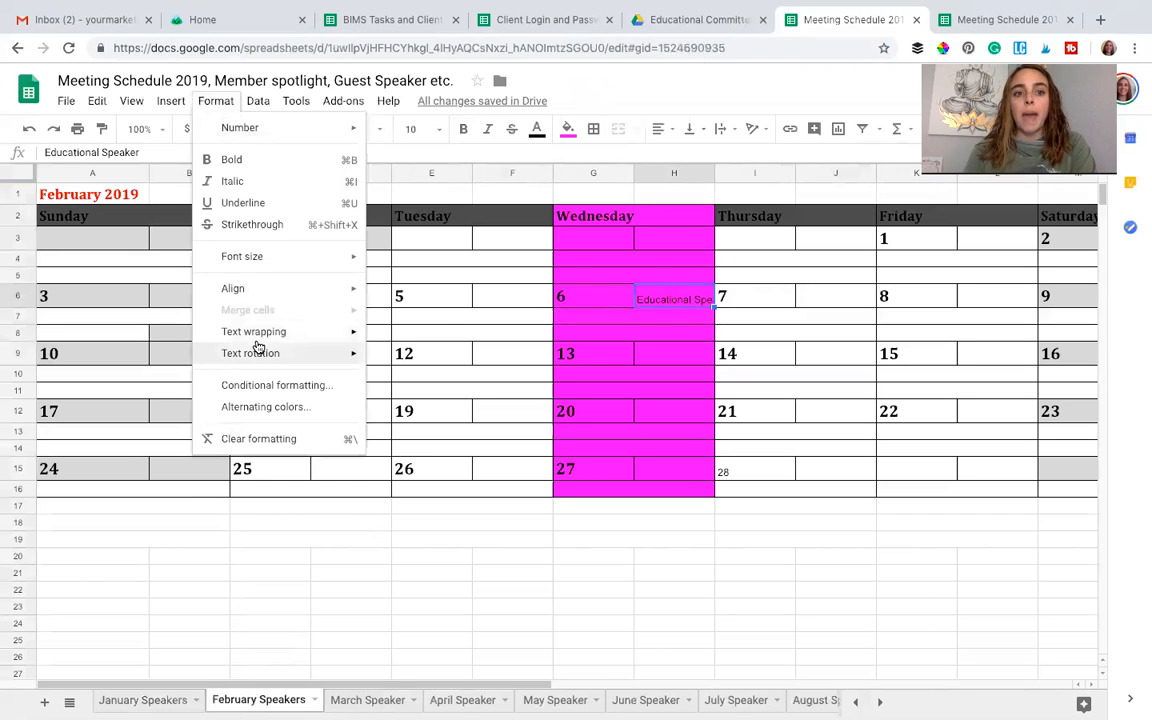
pyautogui.moveTo(256, 334)
pyautogui.click(405, 360)
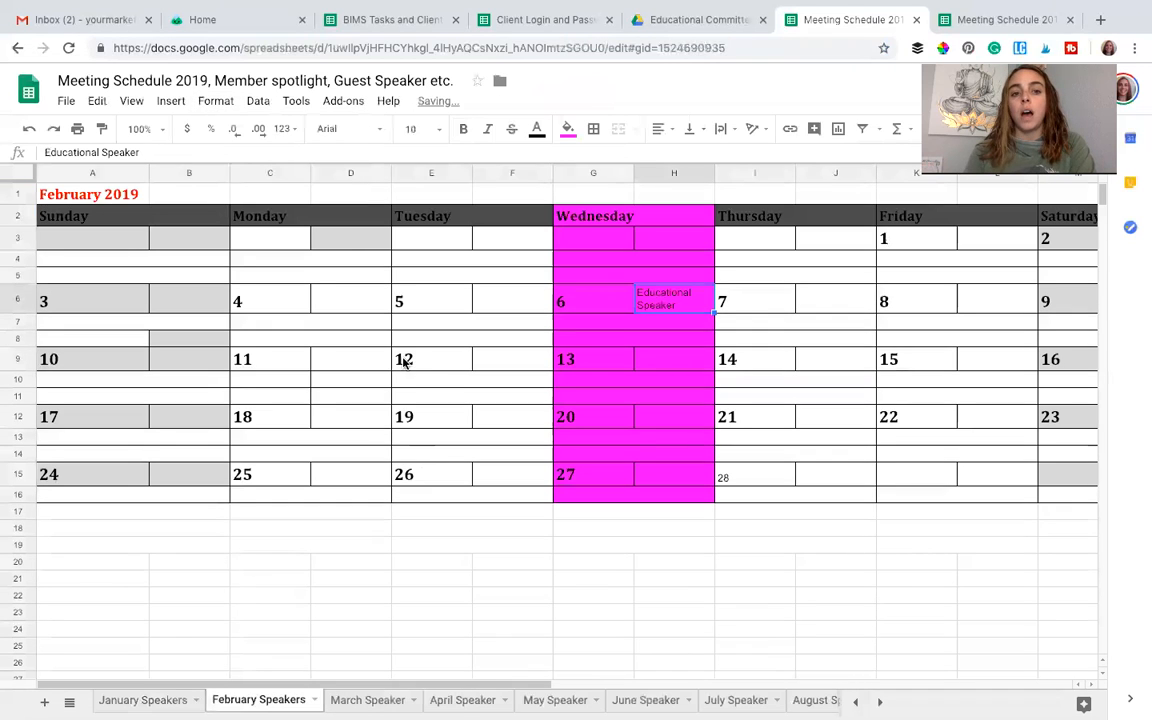
pyautogui.click(671, 328)
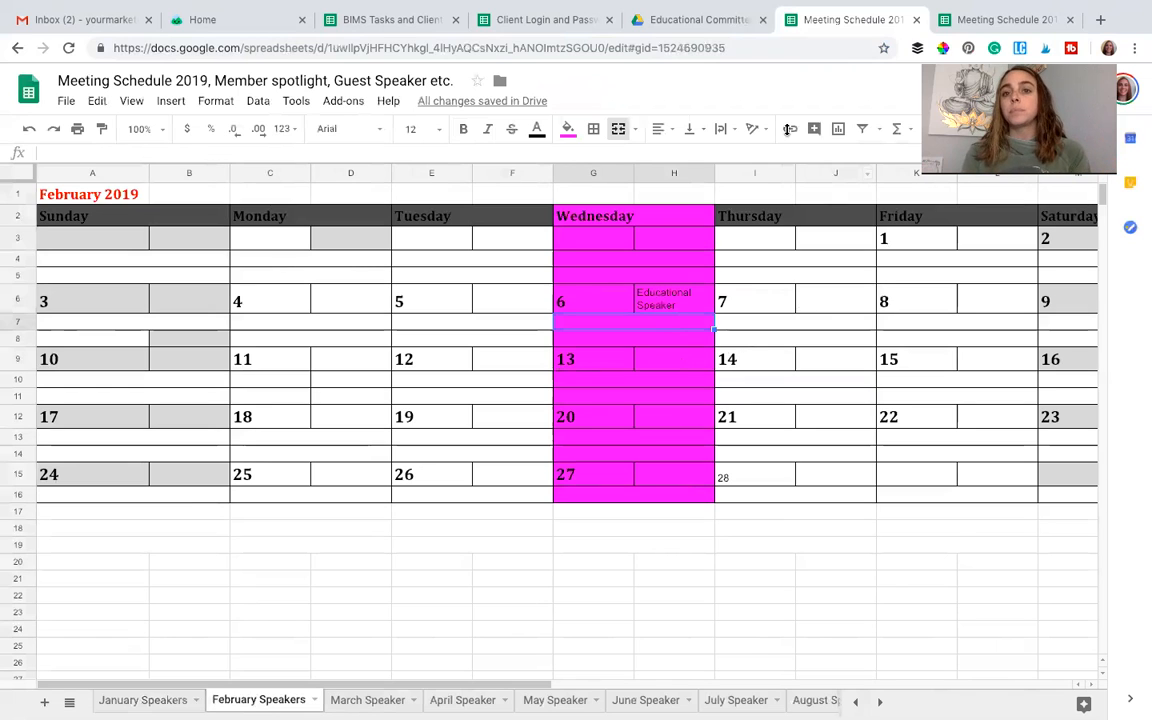
# Search the web for "google drive" in a new browser tab
pyautogui.click(731, 22)
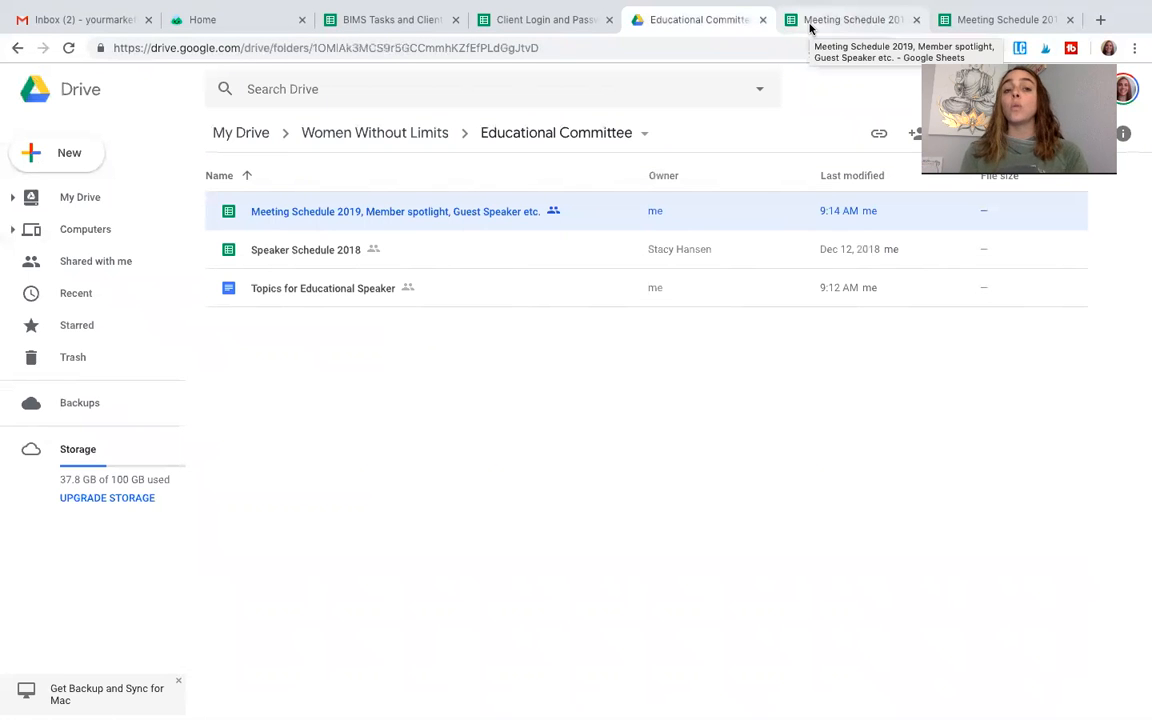
pyautogui.click(1100, 20)
pyautogui.write('google')
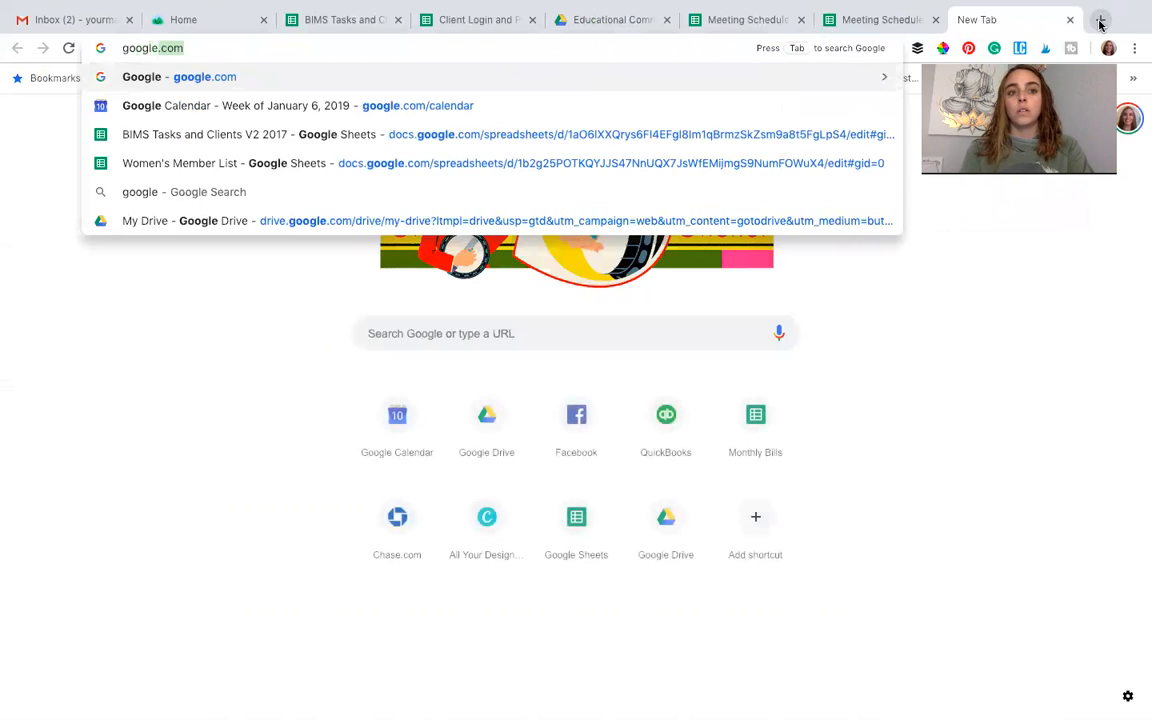
pyautogui.write('drive')
pyautogui.press('Return')
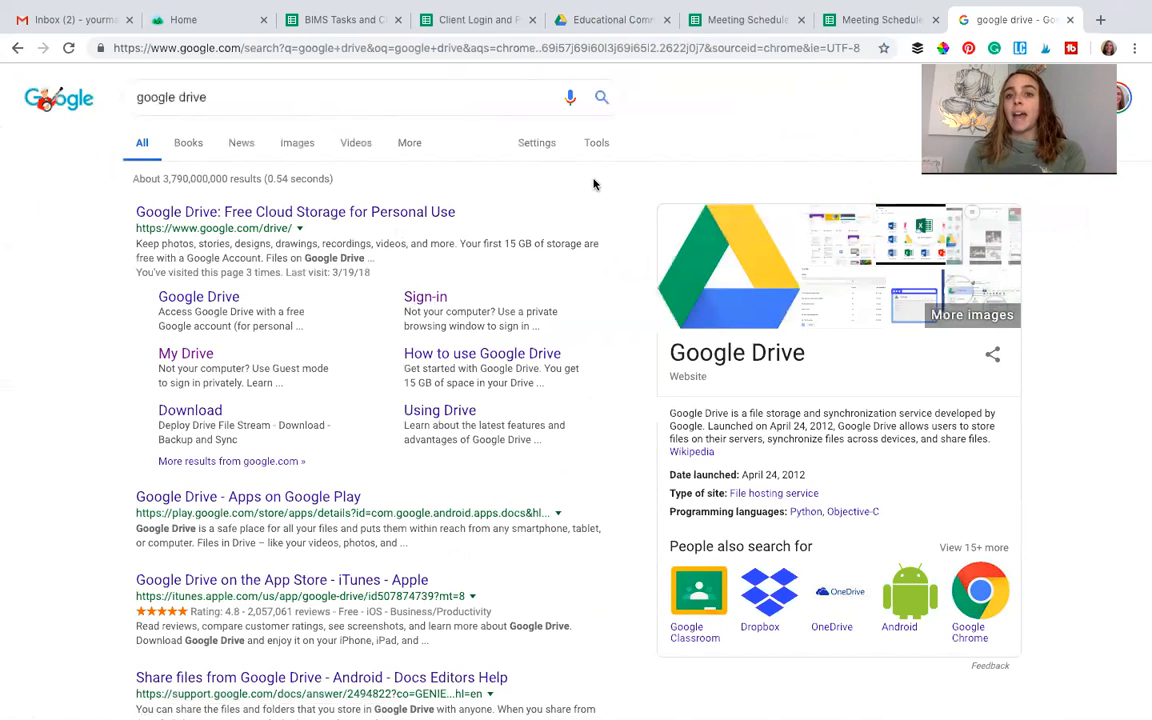
# Look at the bookmarked My Drive shortcut on a new browser page, close that page, and return to the meeting schedule spreadsheet
pyautogui.click(738, 22)
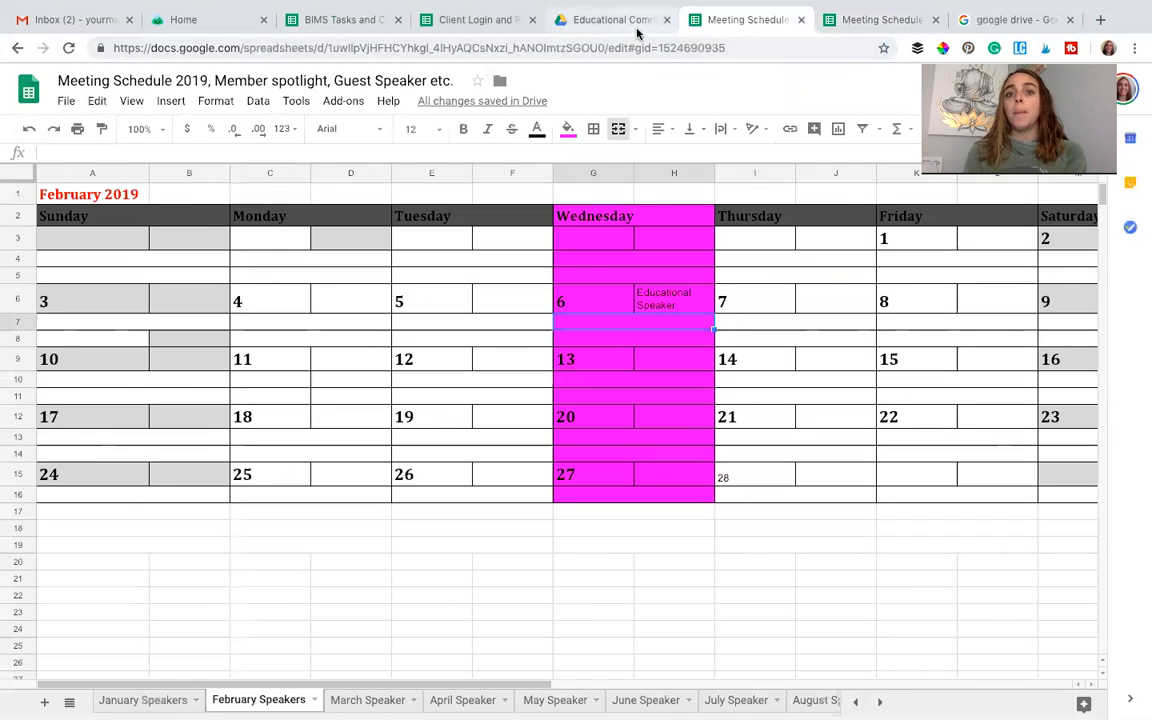
pyautogui.click(633, 22)
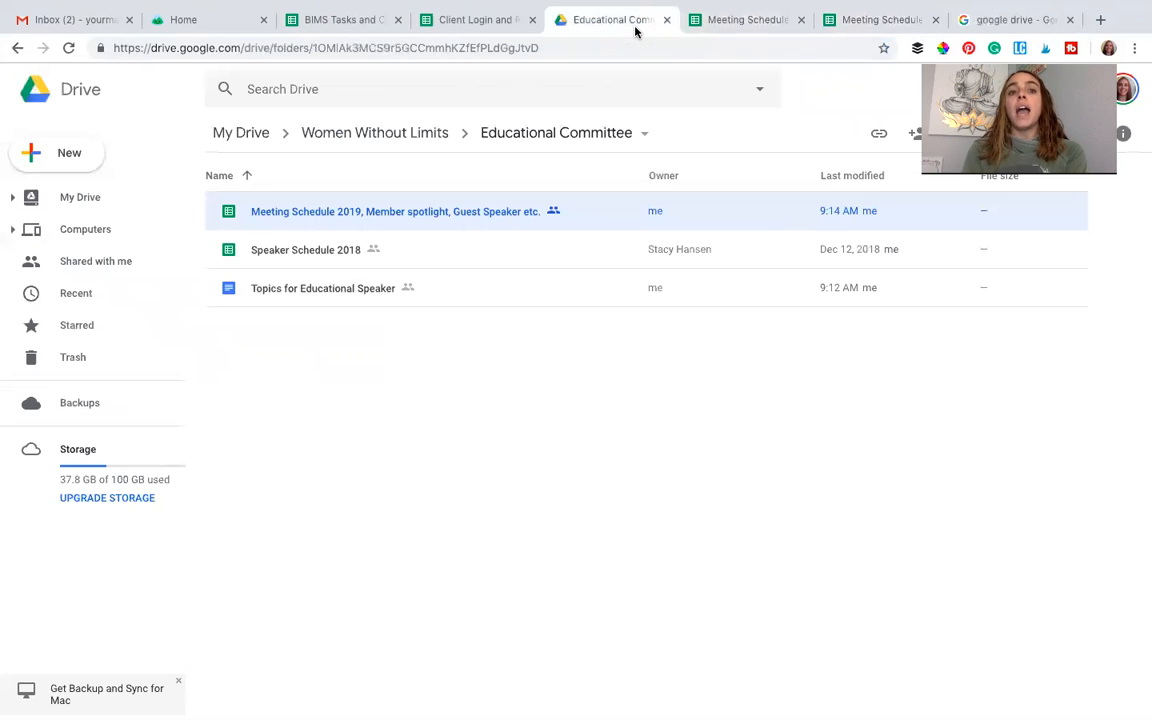
pyautogui.click(1100, 20)
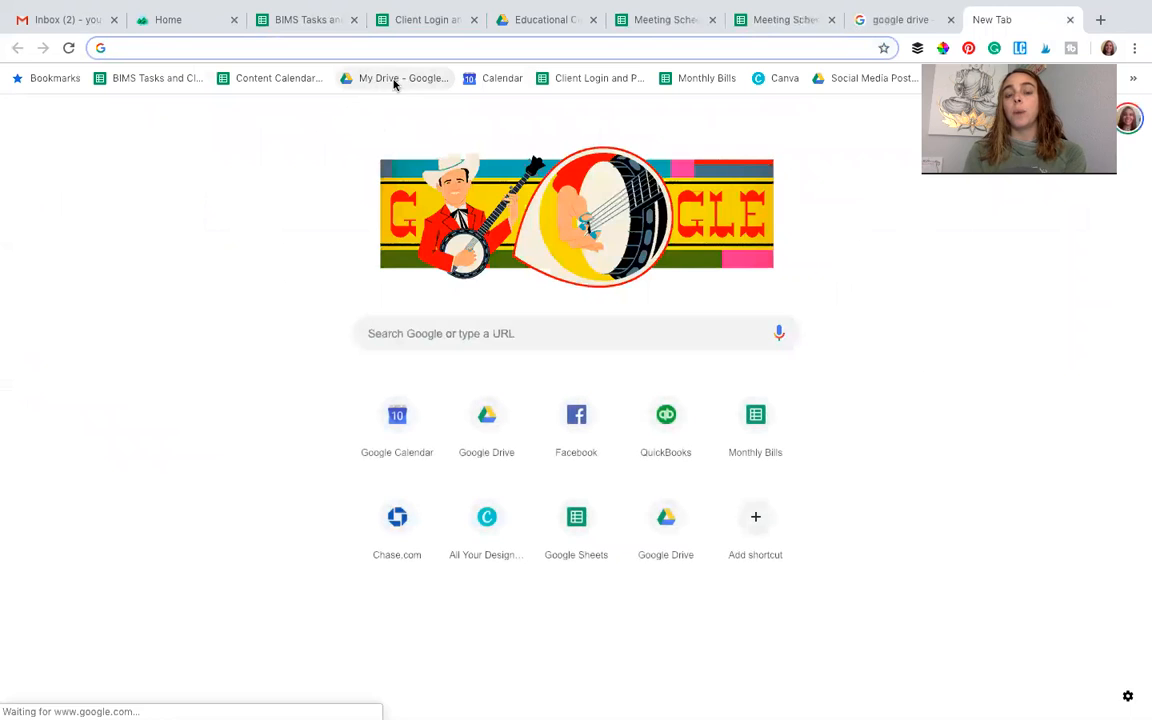
pyautogui.click(1072, 20)
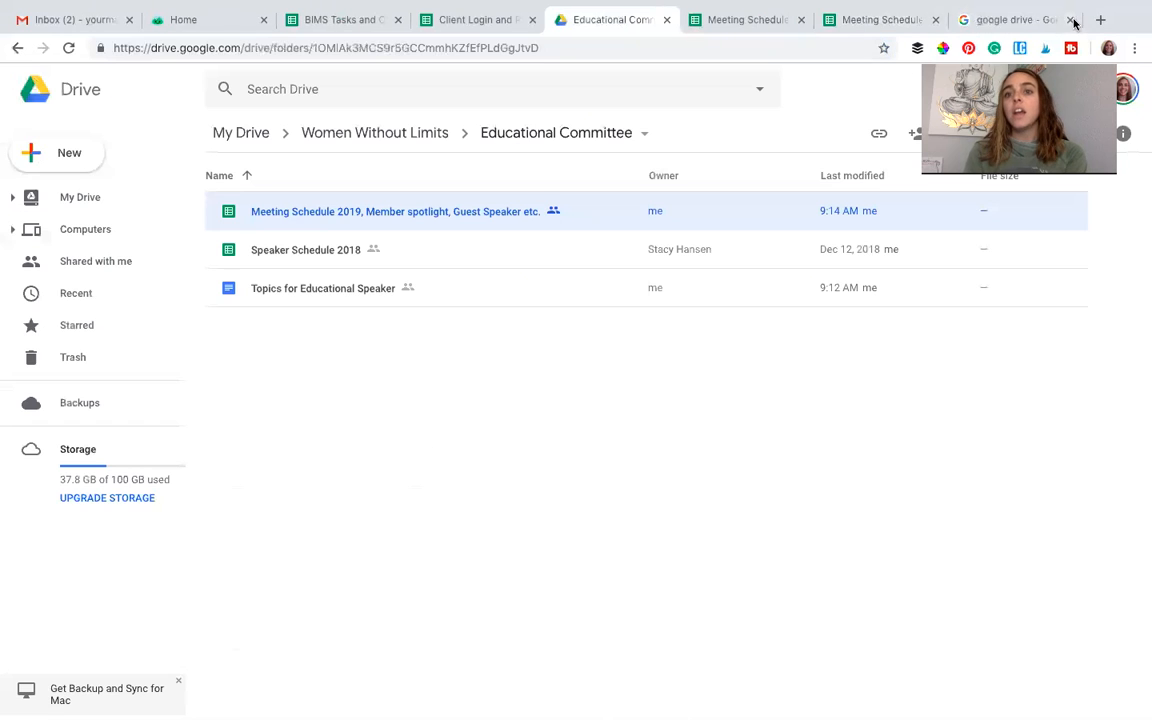
pyautogui.click(764, 22)
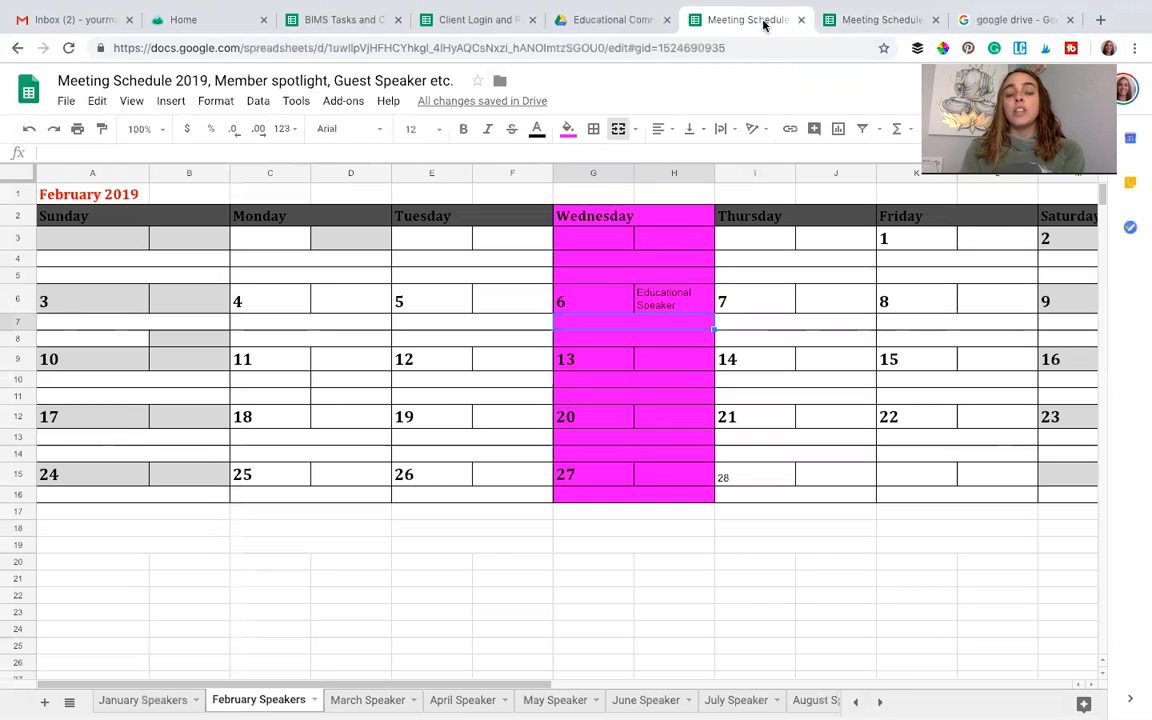